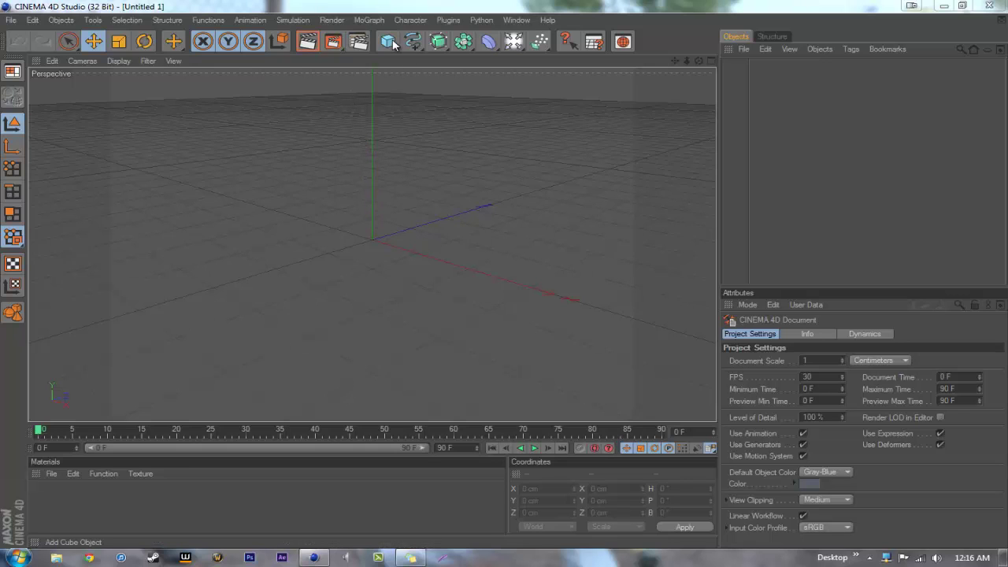
Step: Add a default 200 cm Cube primitive from the top toolbar
click(413, 46)
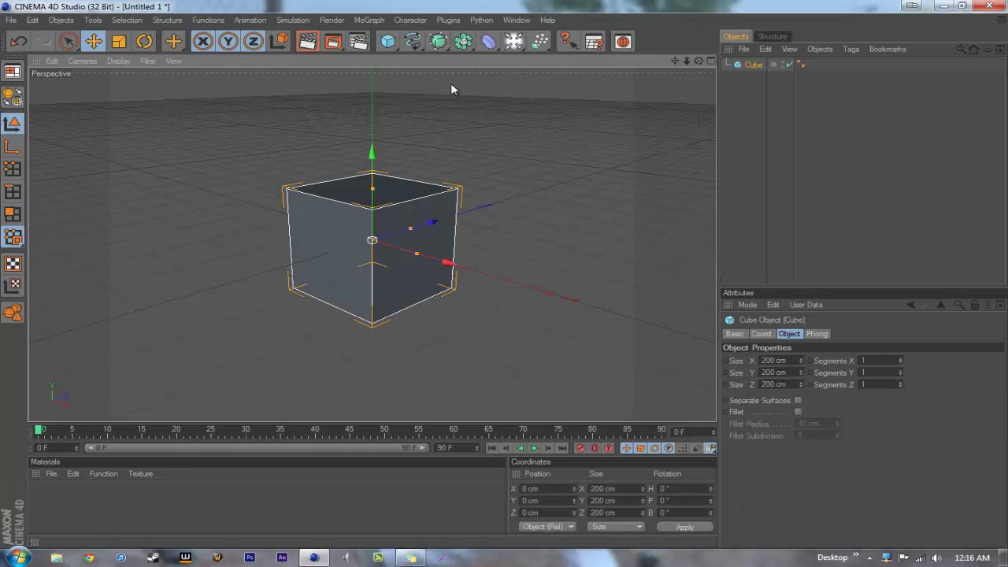
Step: Set the cube to Size X and Z 2000 cm with 80 segments along X and Z
click(773, 360)
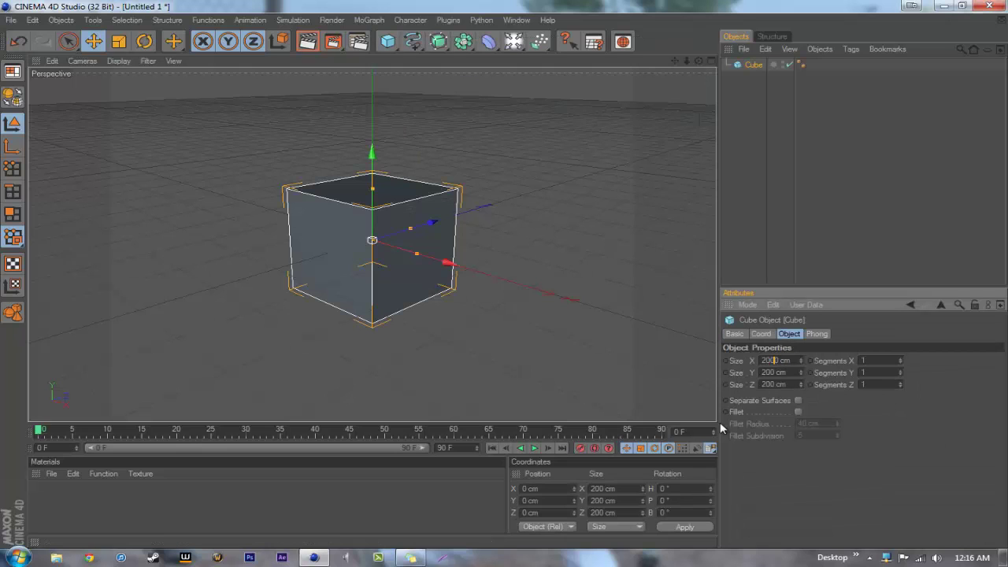
text(0)
click(775, 384)
text(0)
key(Tab)
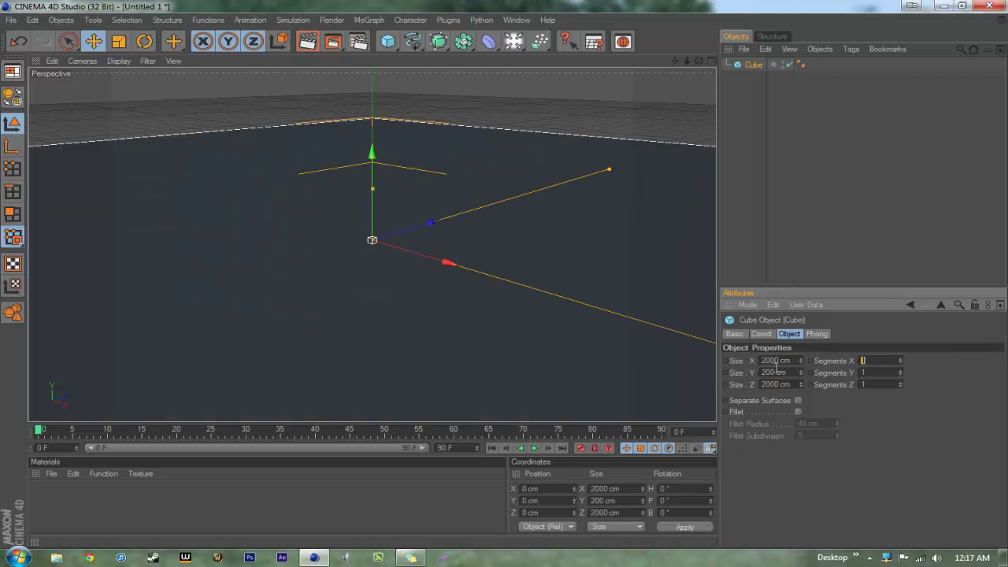
text(80)
key(Tab)
key(Tab)
text(80)
key(Return)
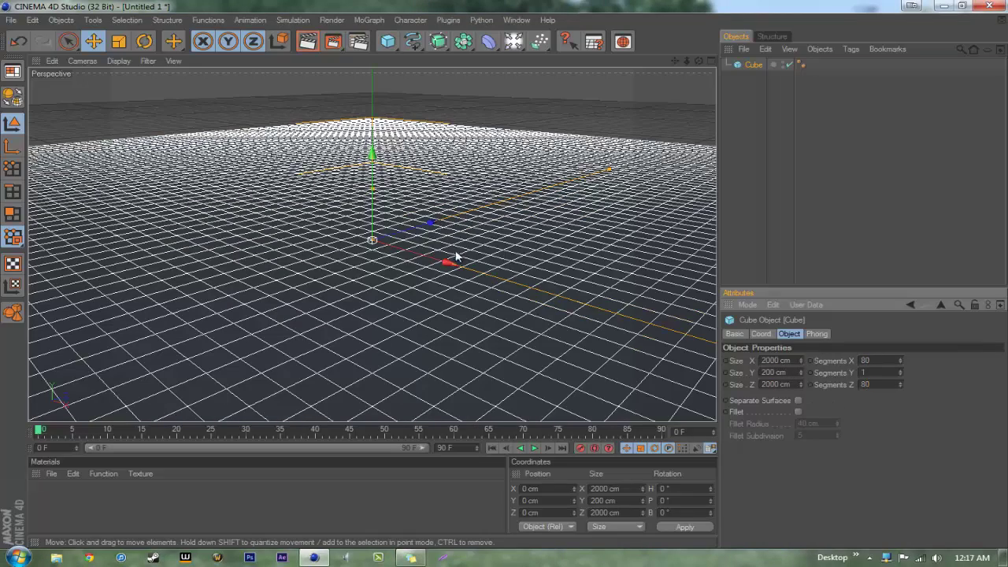
scroll(442, 261, down, 5)
alt+drag(508, 280, 508, 279)
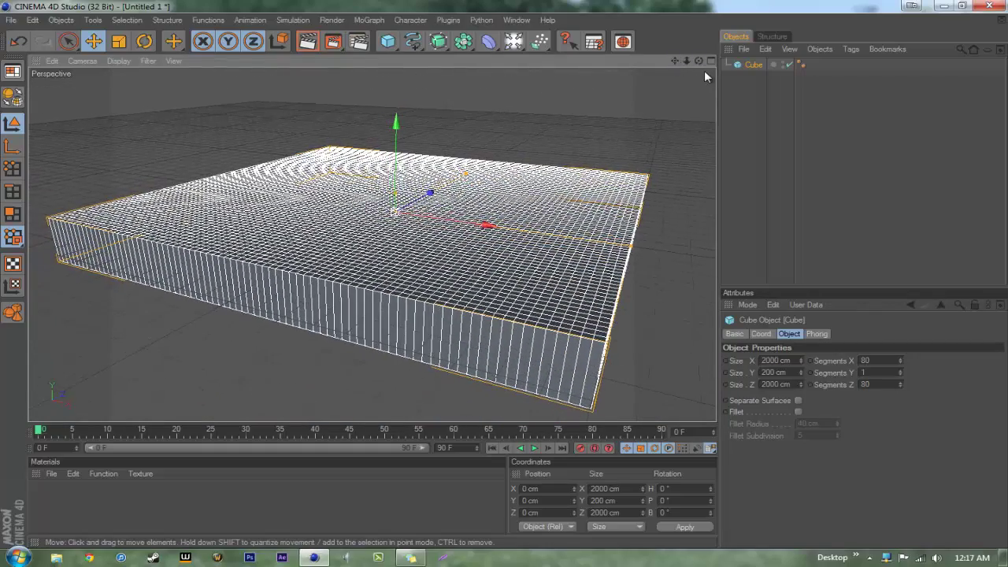
alt+drag(506, 281, 504, 277)
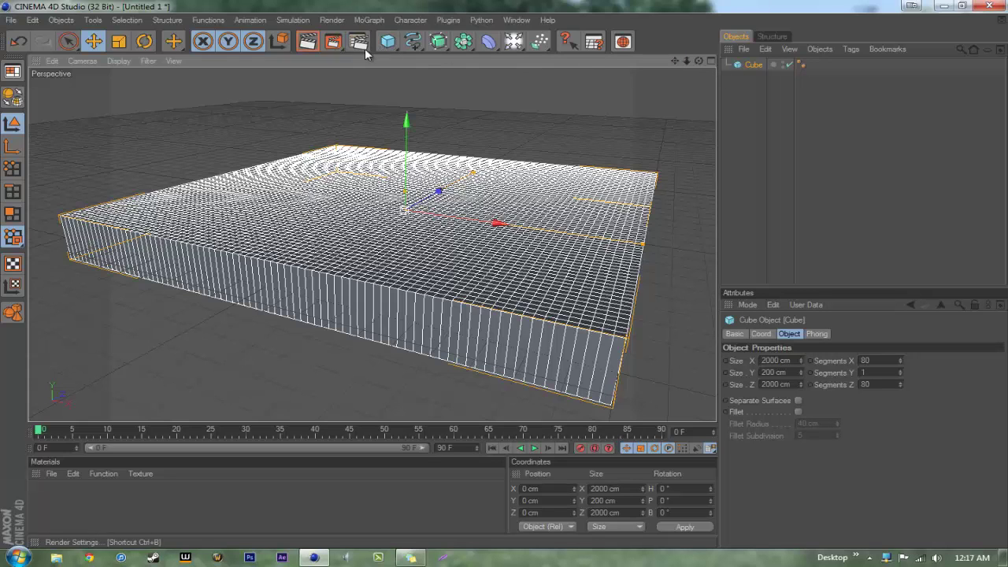
Step: Create a new material, Mat, and set its colour to dark brown
double_click(52, 504)
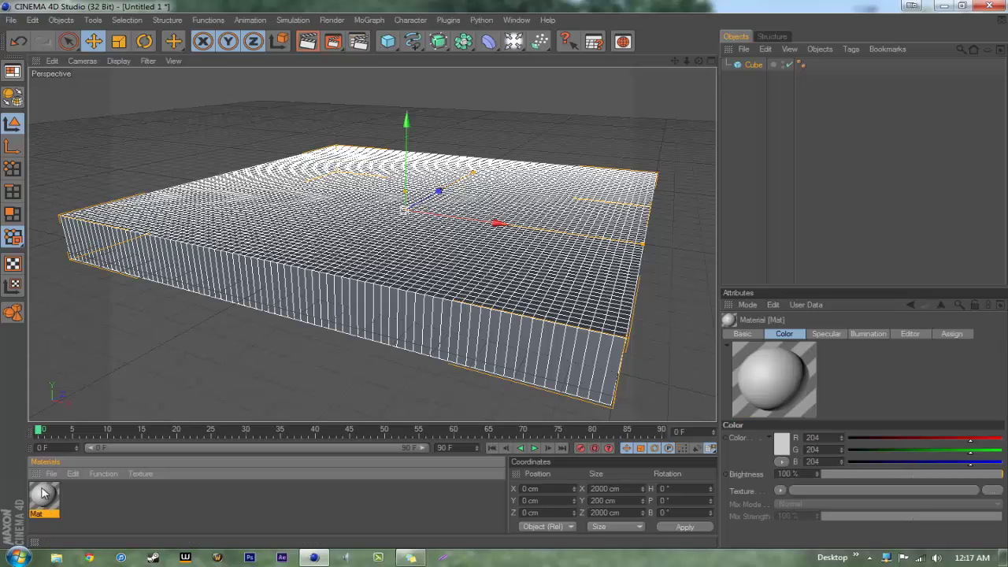
double_click(45, 495)
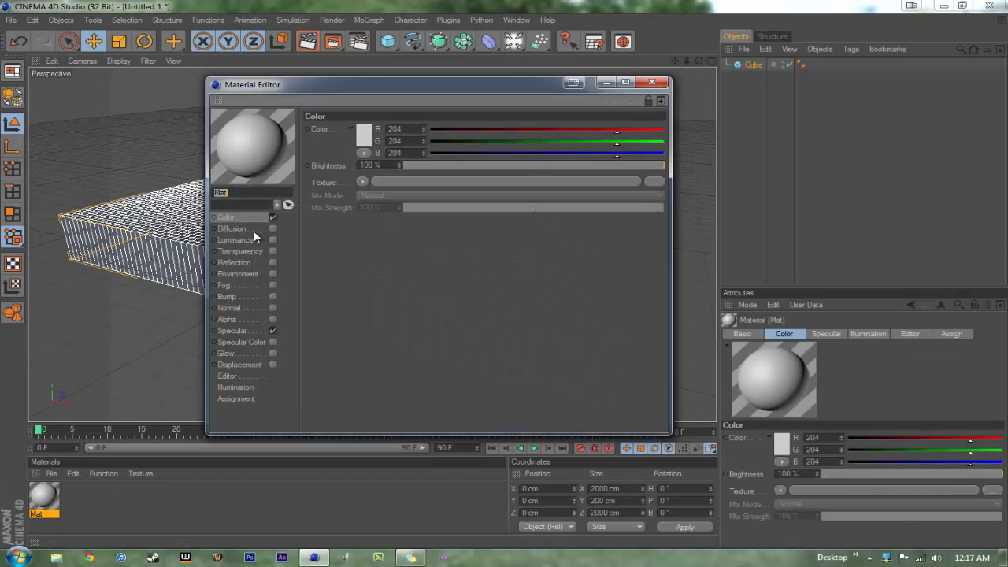
click(363, 137)
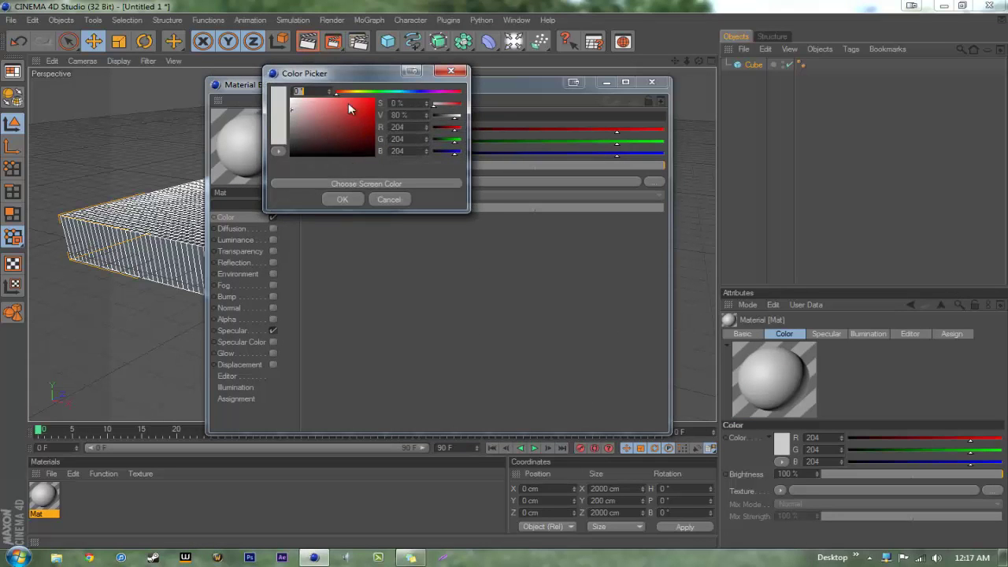
drag(344, 95, 345, 95)
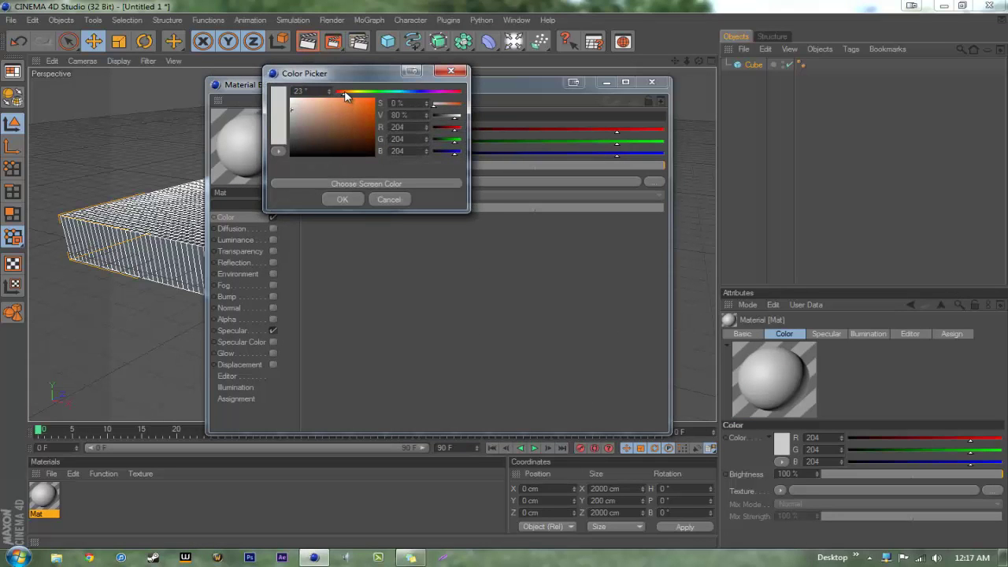
drag(312, 145, 310, 144)
click(335, 199)
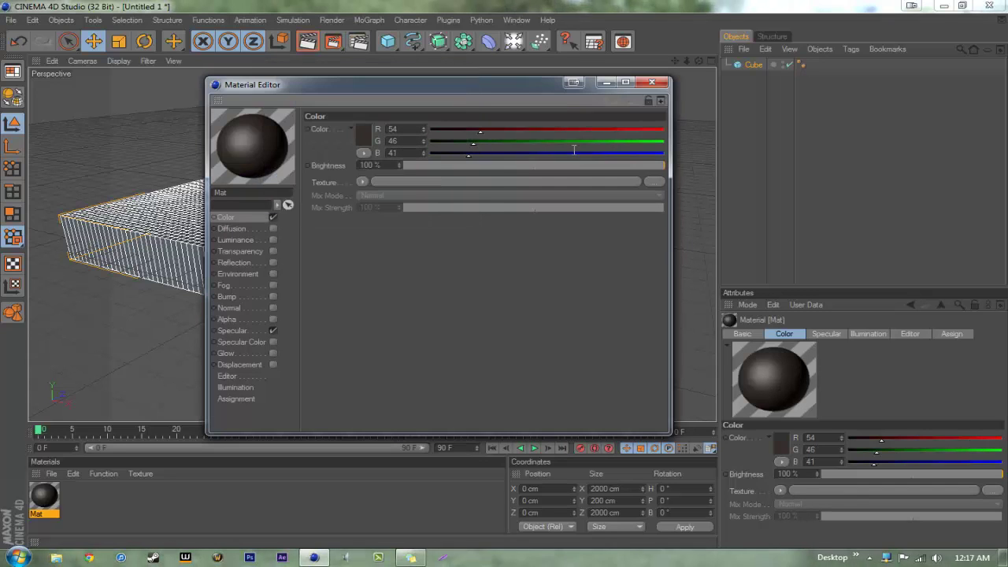
click(366, 133)
click(345, 195)
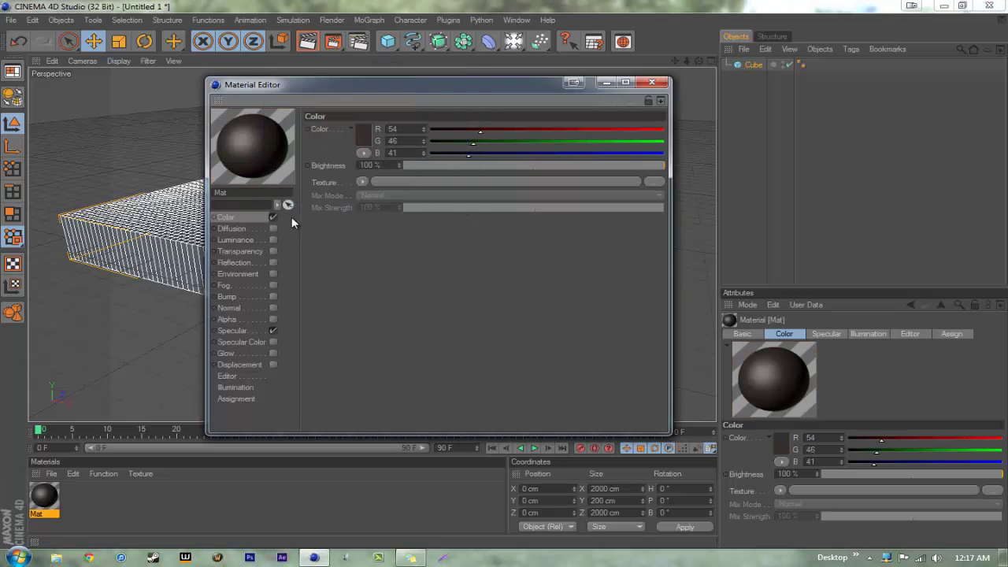
Step: Load a Gradient as Mat's colour texture and make its black end deep brown
click(358, 183)
click(382, 310)
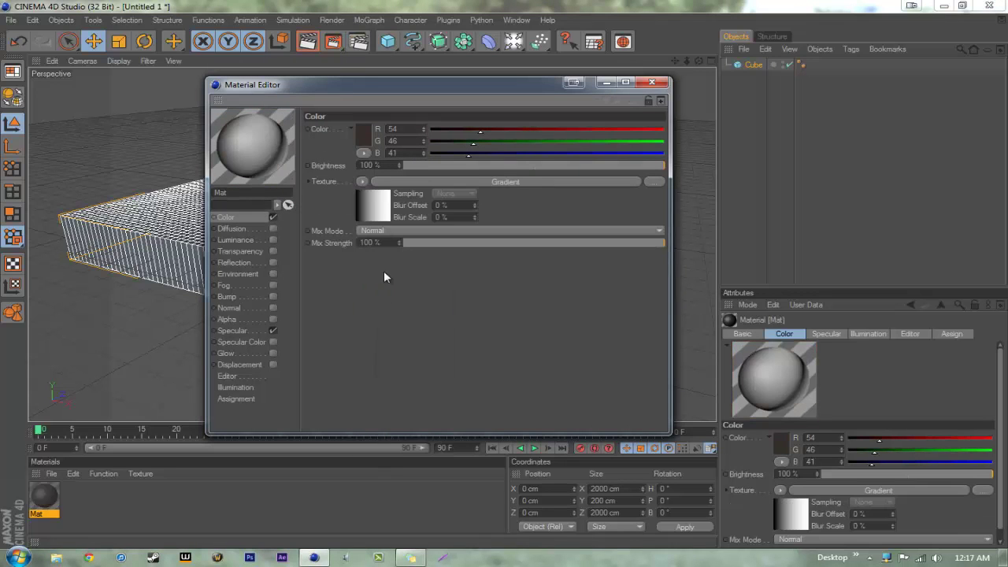
click(376, 212)
double_click(359, 226)
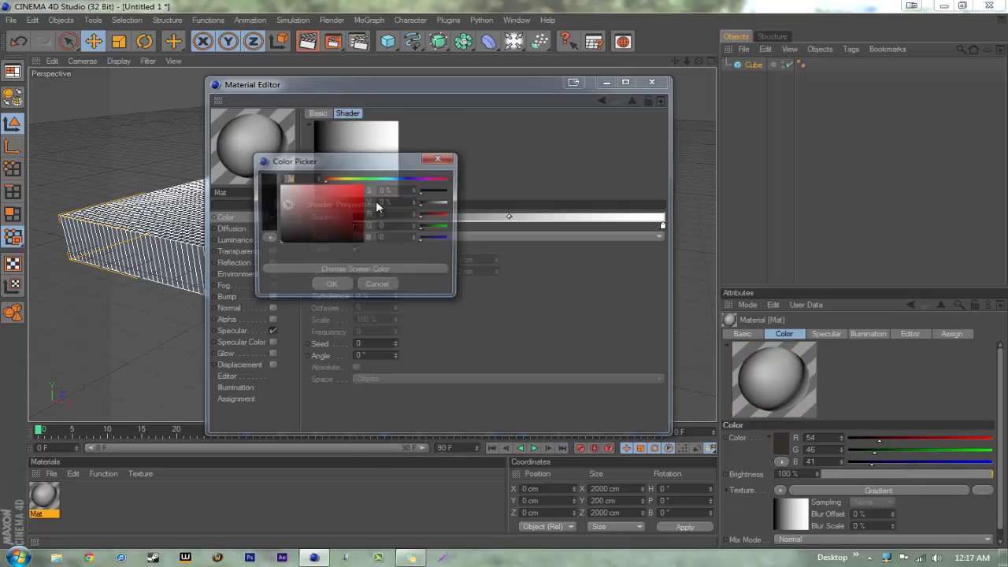
drag(345, 179, 332, 179)
drag(312, 220, 300, 232)
click(329, 286)
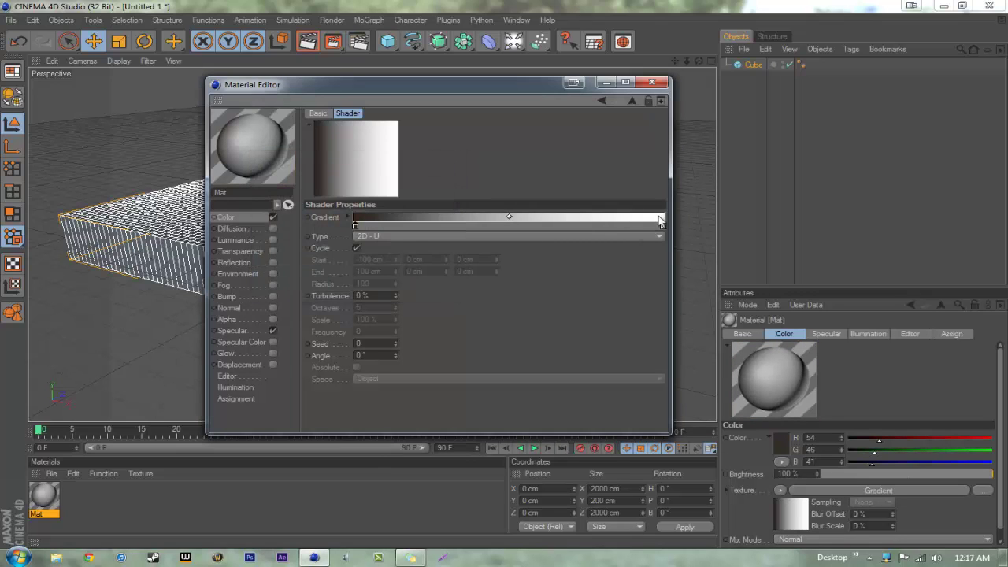
Step: Darken the gradient's white end to brown, nudge it inward, and enable Bump
double_click(662, 227)
click(637, 180)
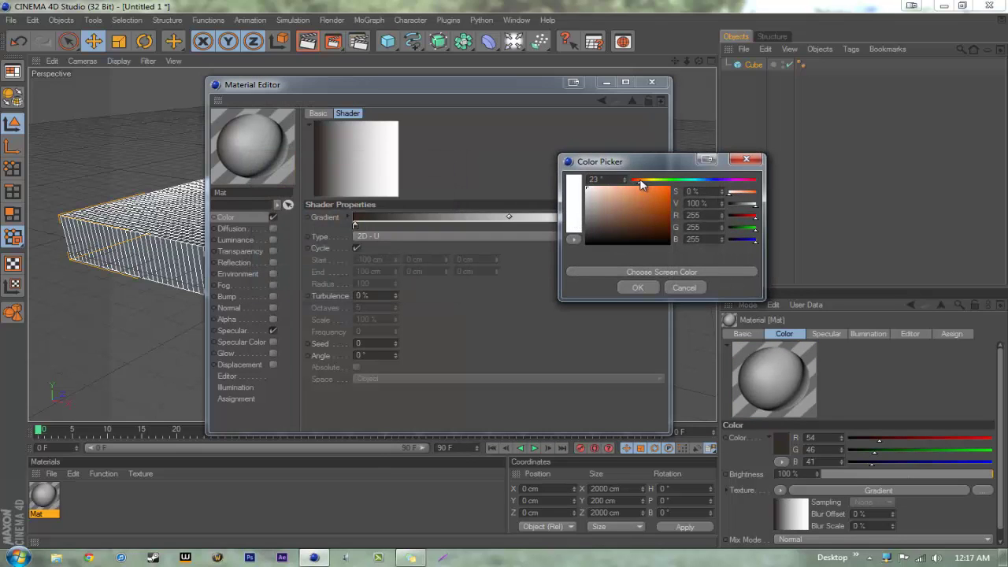
drag(622, 219, 610, 230)
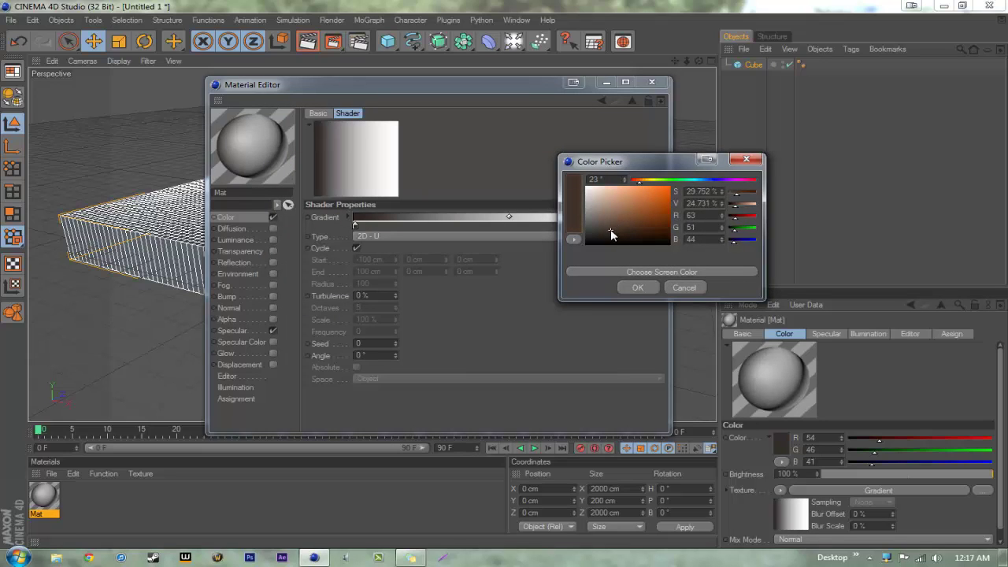
click(630, 286)
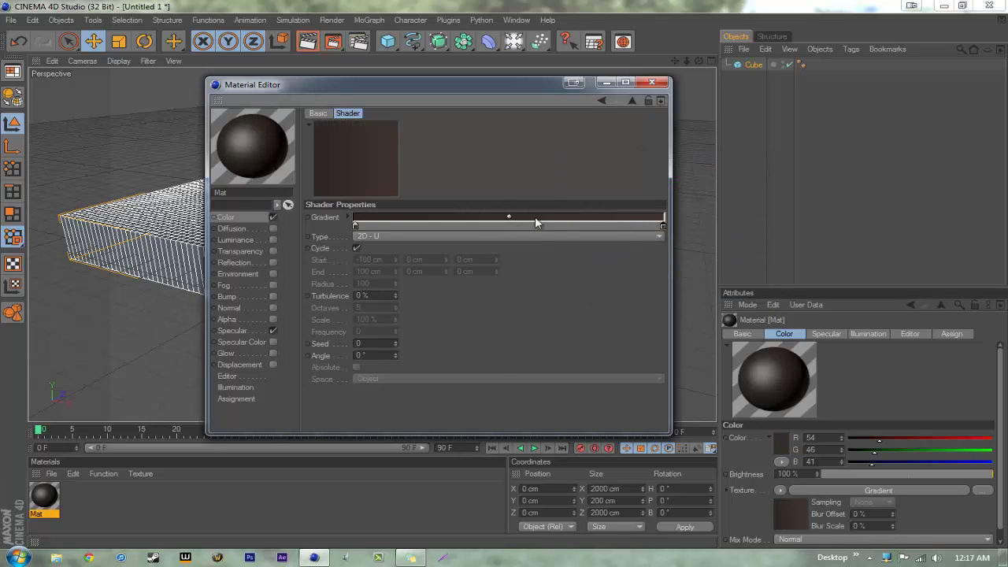
drag(654, 227, 650, 227)
click(272, 296)
Step: Use the Surfaces > Earth texture as the bump map at 50% strength
click(354, 157)
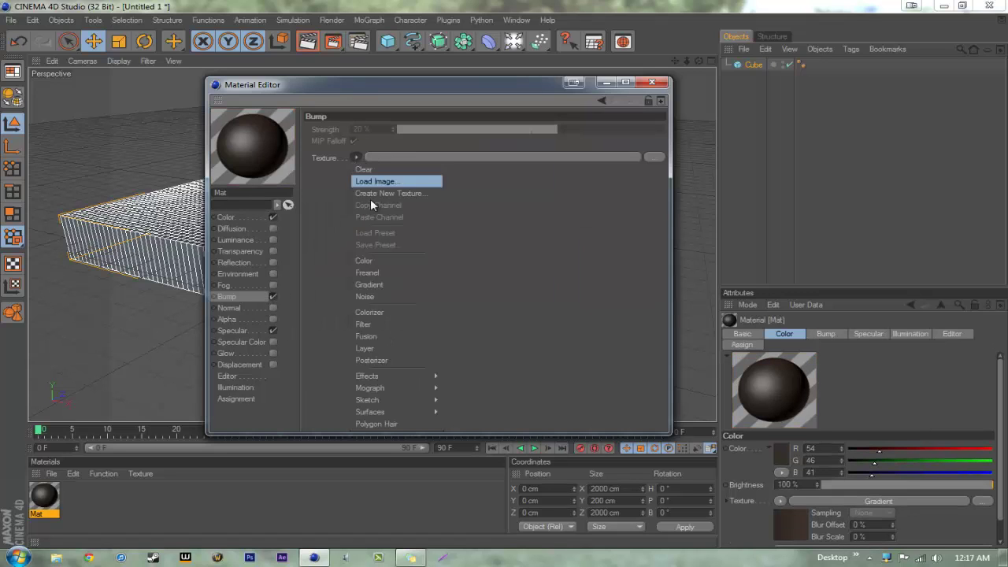
mouse_move(398, 411)
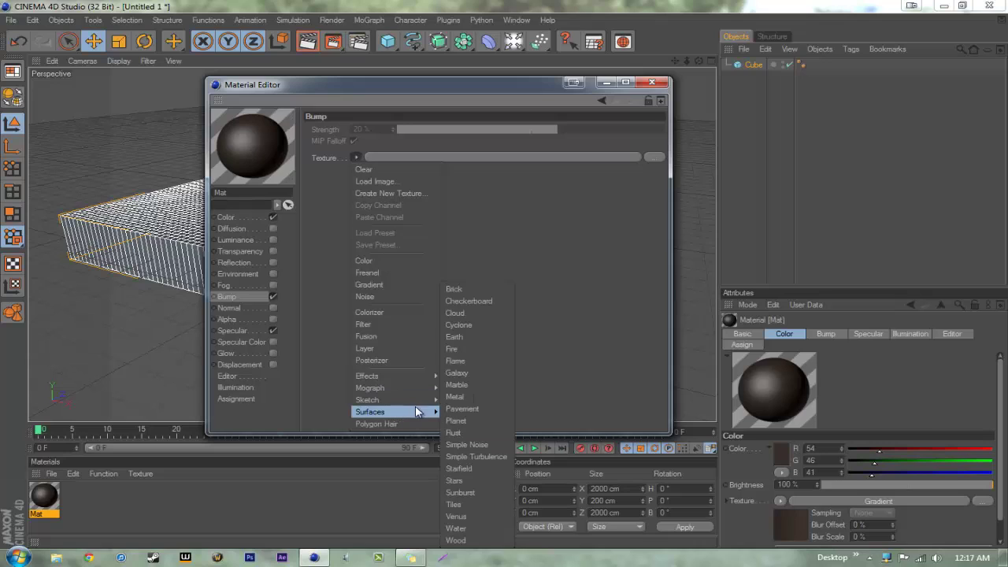
click(473, 337)
drag(558, 130, 598, 132)
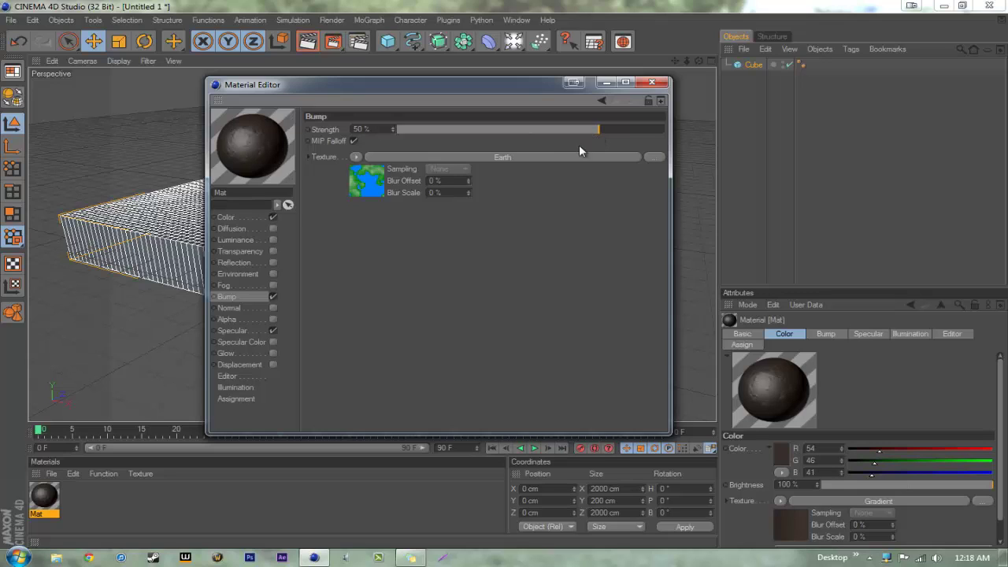
click(243, 214)
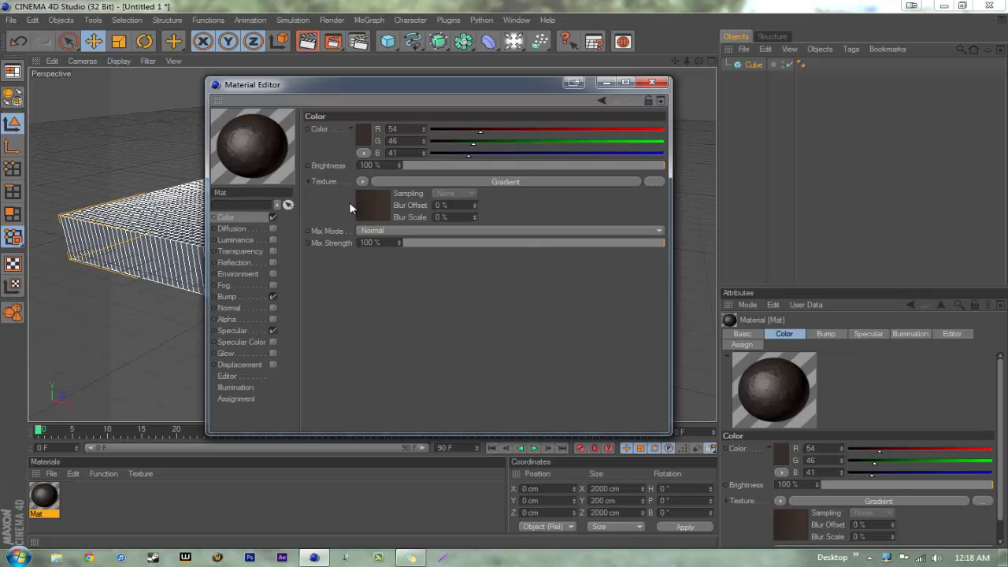
Step: Set the brown gradient shader's Turbulence to 40%
click(363, 182)
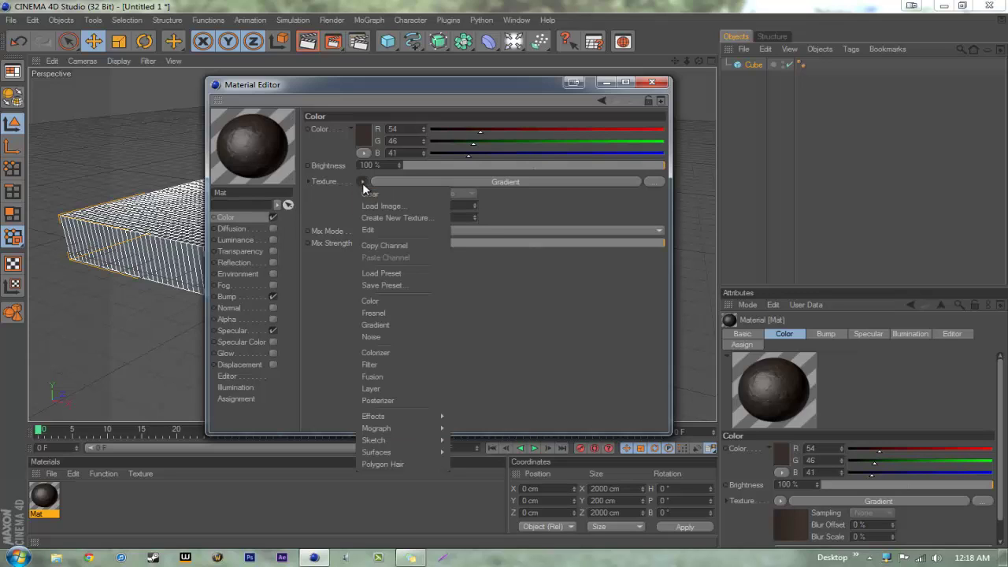
click(365, 184)
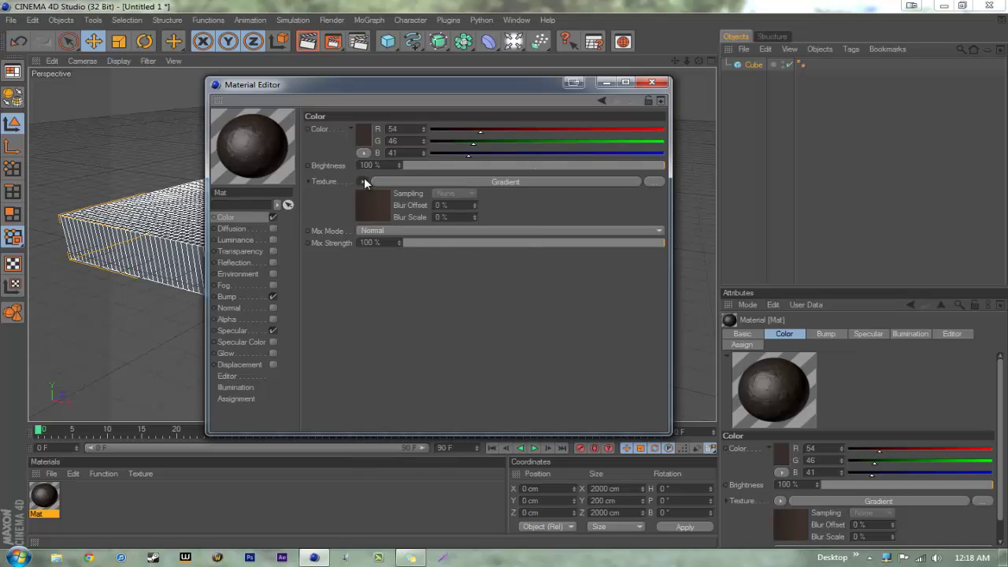
click(438, 182)
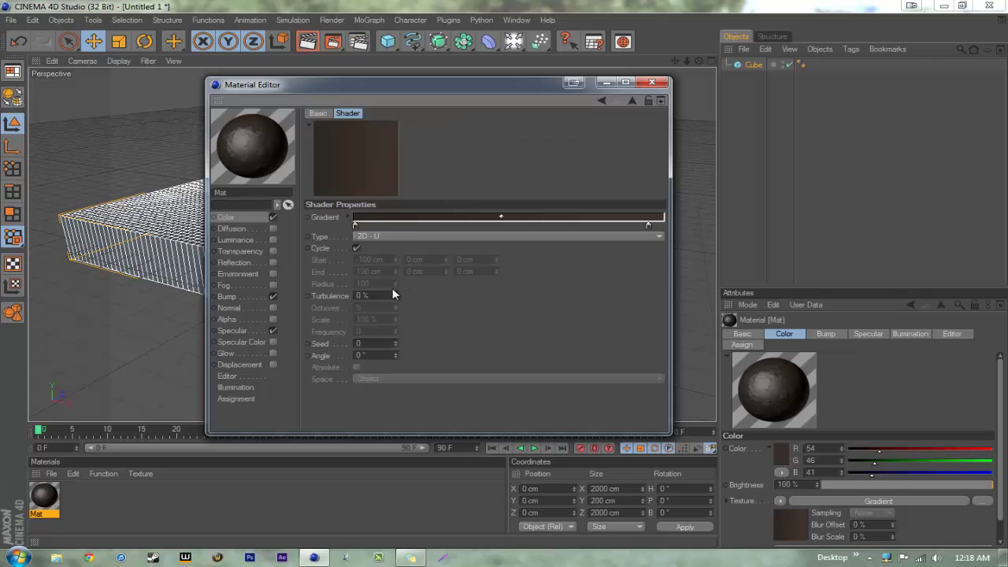
drag(377, 293, 299, 291)
text(40)
key(Return)
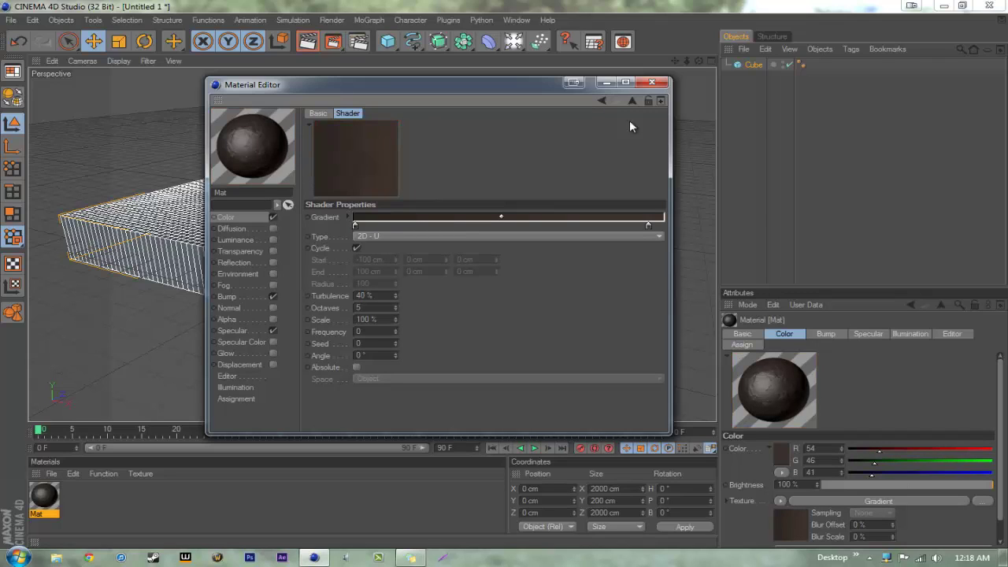
Step: Apply the Mat material to the cube slab and clear the selection
click(652, 81)
drag(49, 503, 441, 257)
click(888, 155)
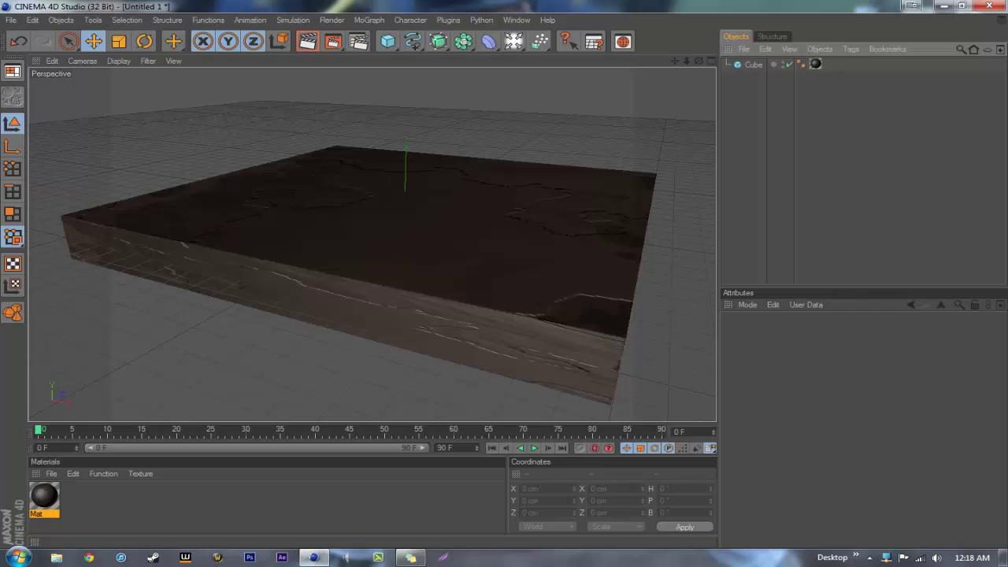
Step: Add a Fur object to the selected cube via Simulation > Hair Objects > Fur
click(753, 64)
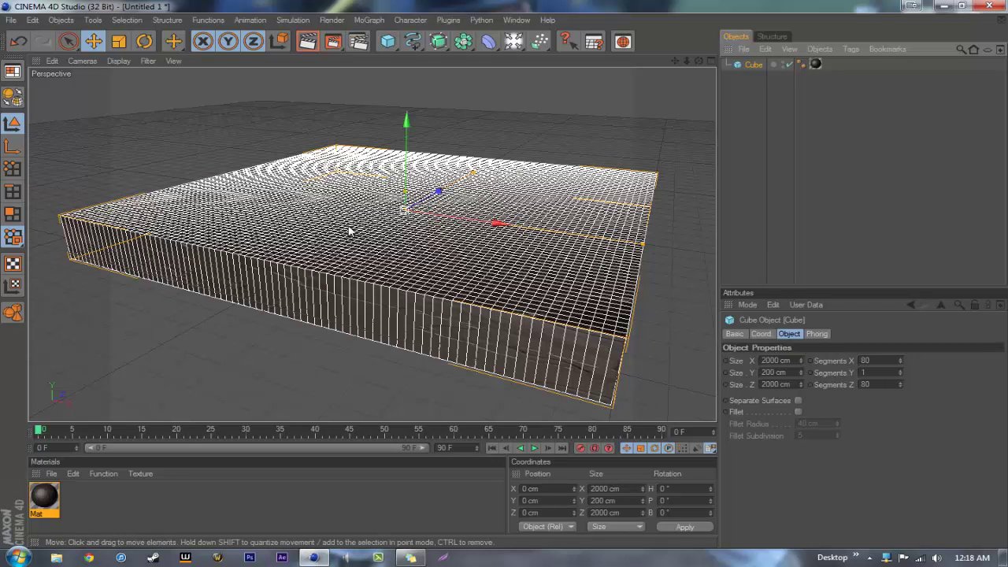
click(746, 98)
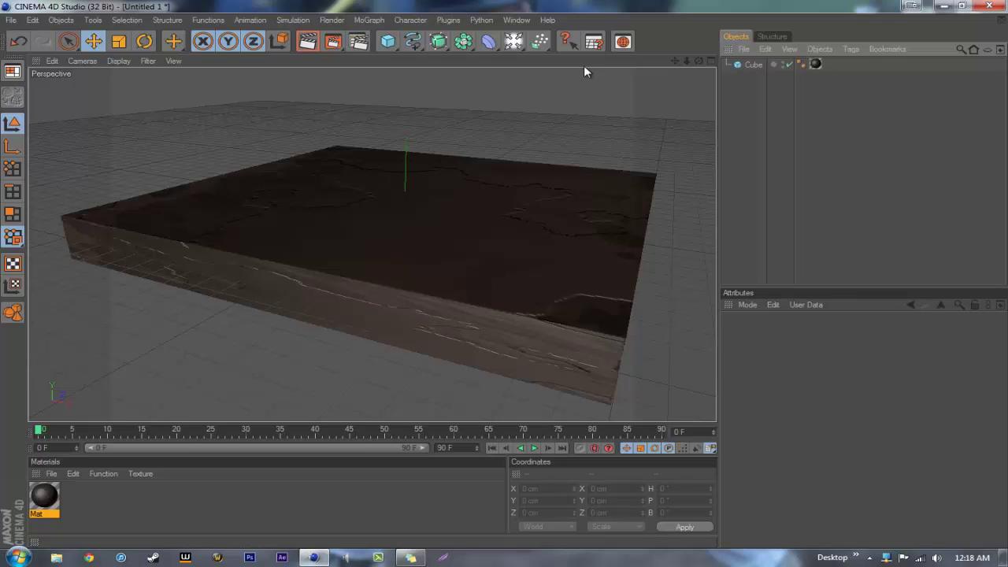
click(753, 65)
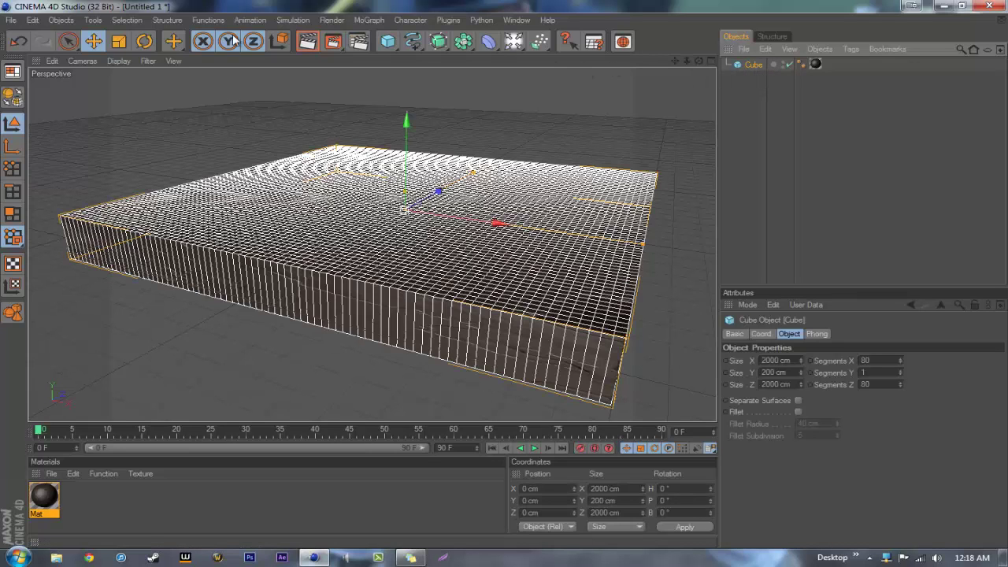
click(293, 24)
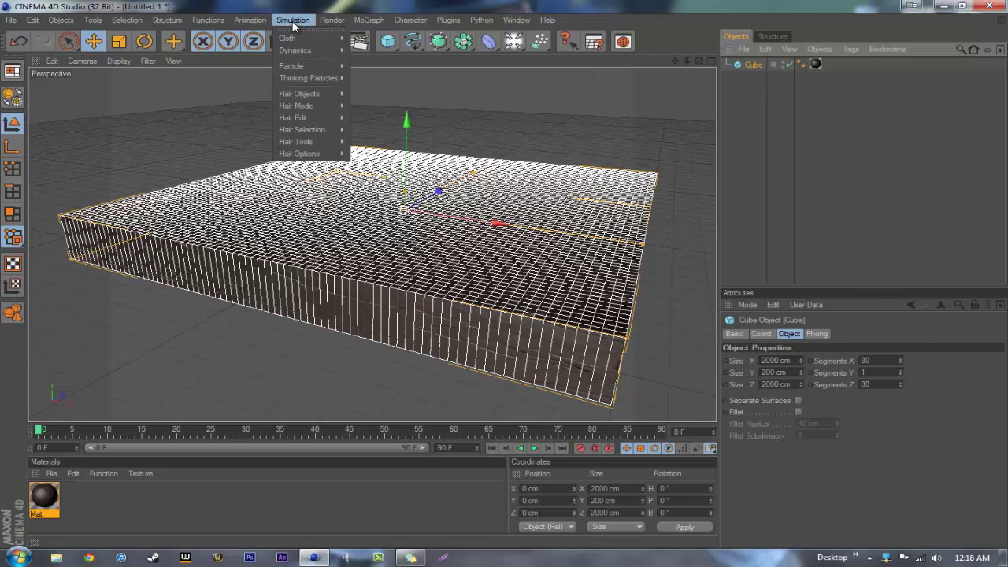
mouse_move(311, 94)
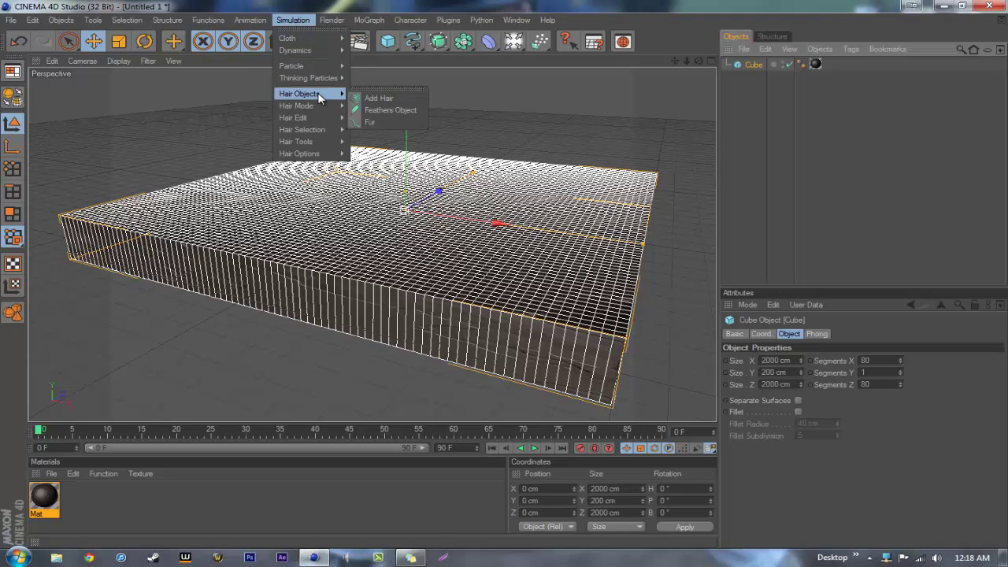
click(388, 124)
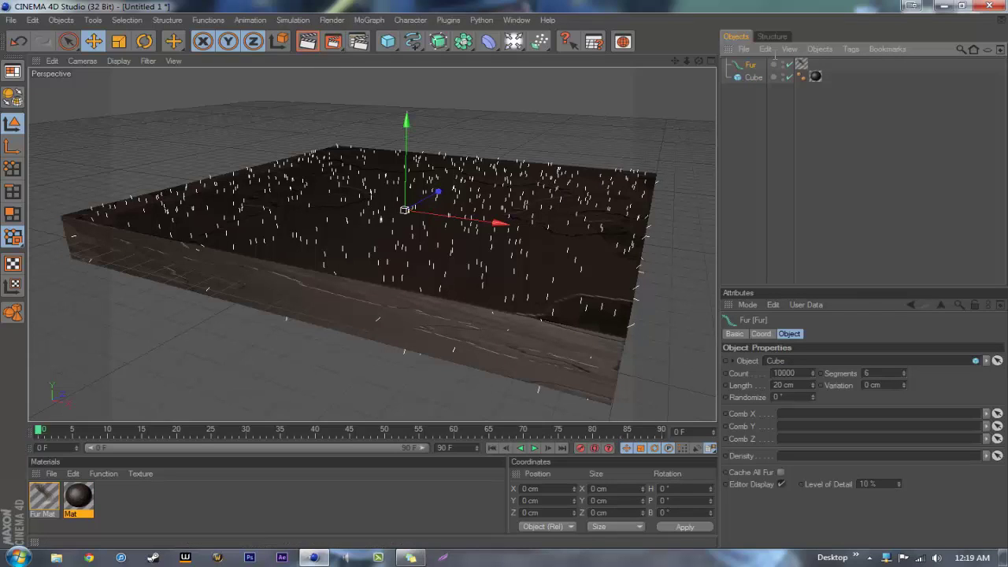
Step: Set the fur Count to 175000 and Length to 100 cm
click(799, 374)
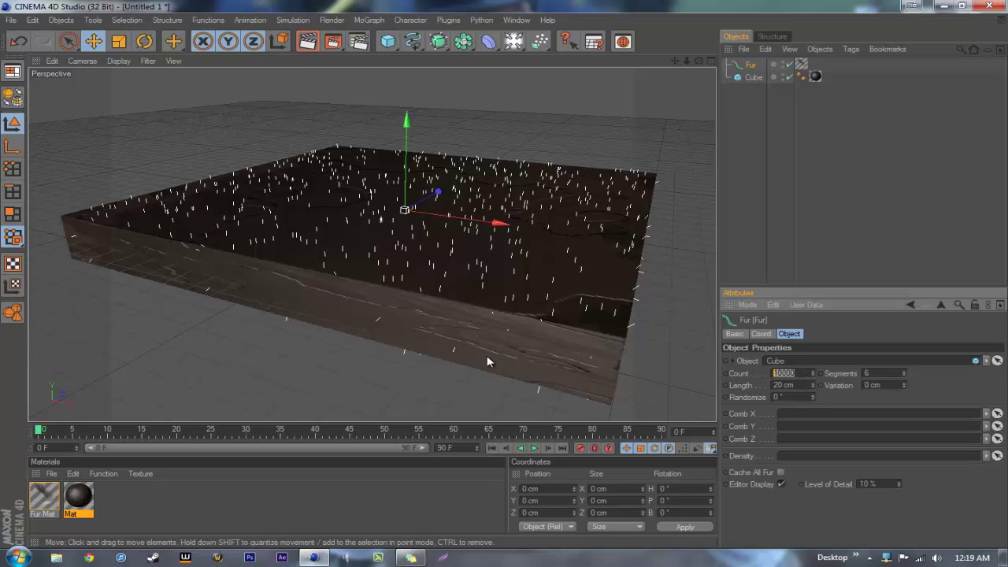
text(175000)
key(Return)
click(787, 385)
text(100)
key(Return)
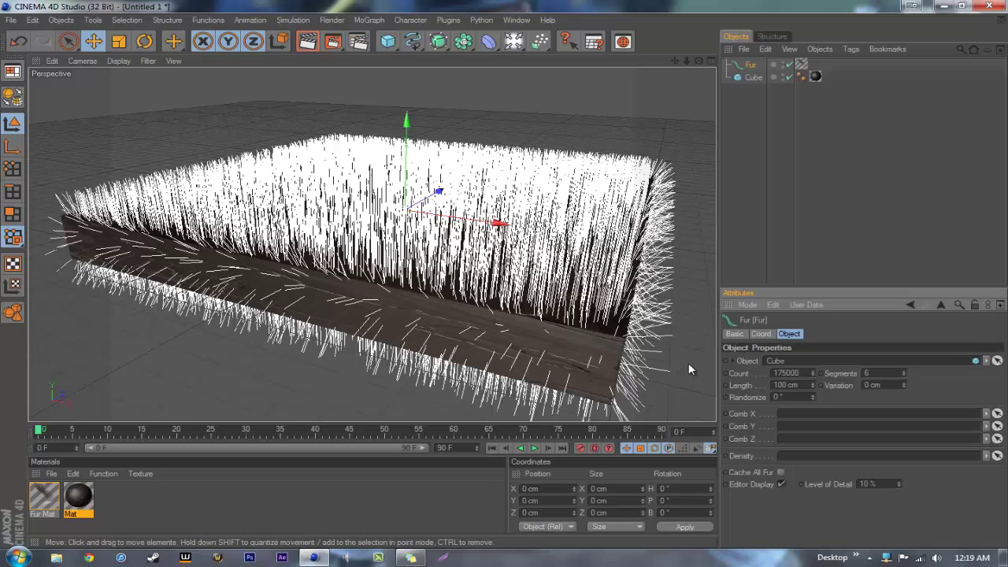
Step: Load a Gradient shader into Fur Mat's Color texture
double_click(55, 497)
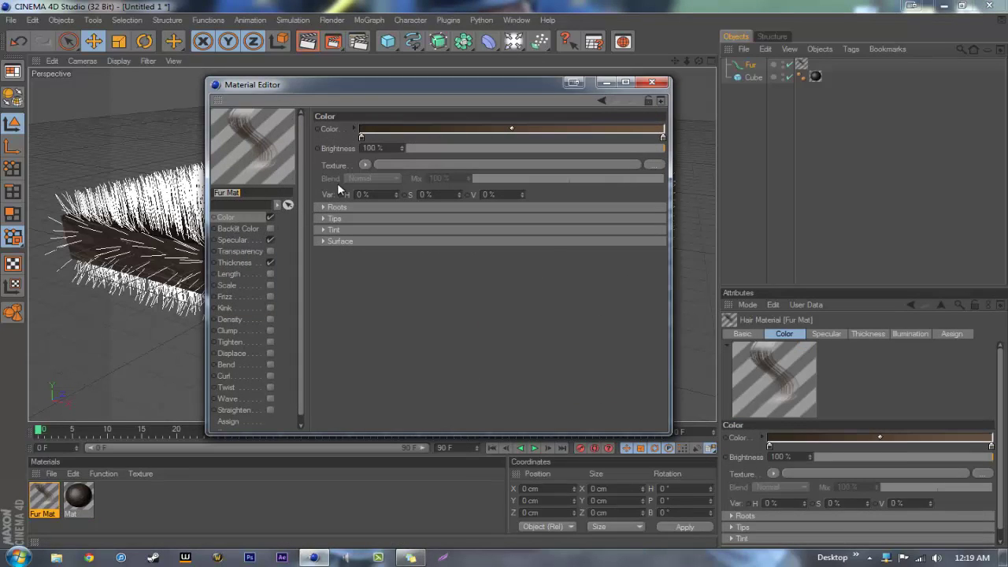
click(365, 166)
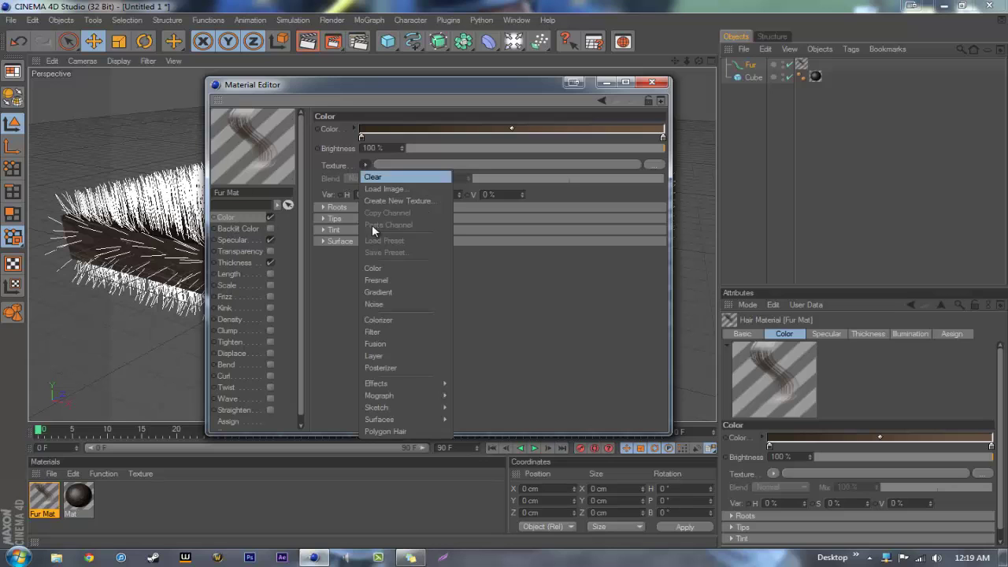
click(389, 299)
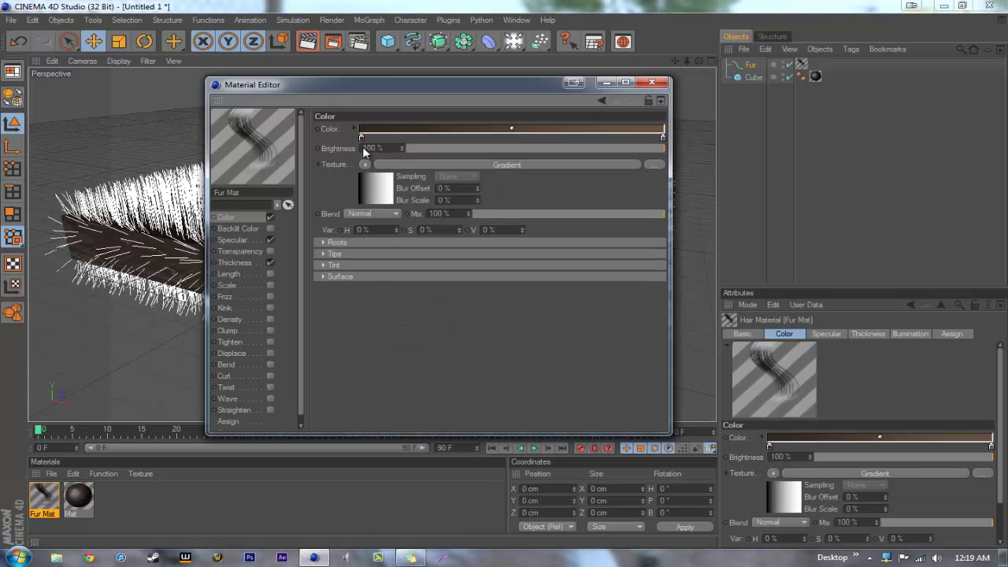
click(374, 186)
Step: Set the gradient's left end to a dark olive green at hue 91°
double_click(365, 225)
click(350, 180)
drag(350, 185, 363, 183)
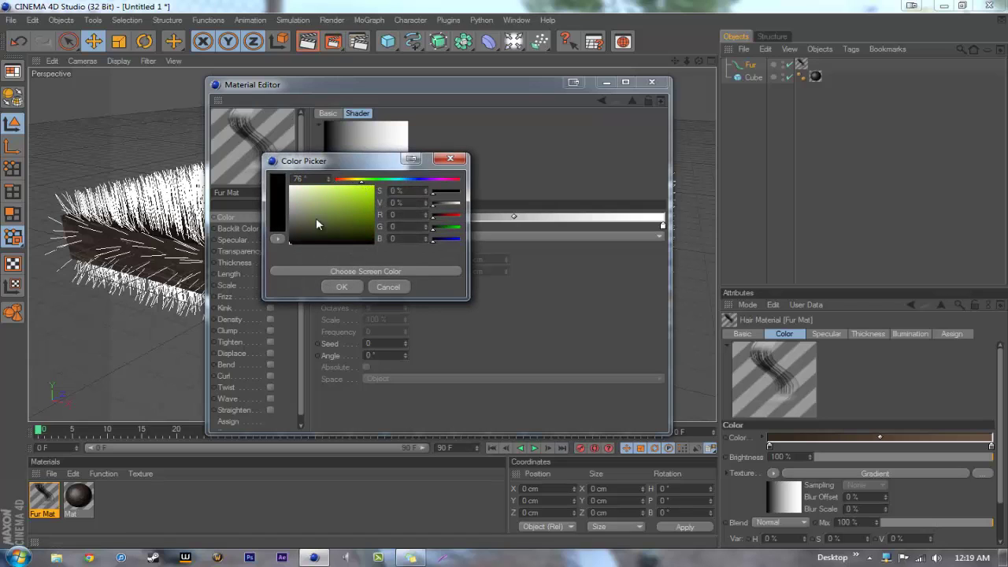
click(315, 227)
drag(315, 226, 315, 229)
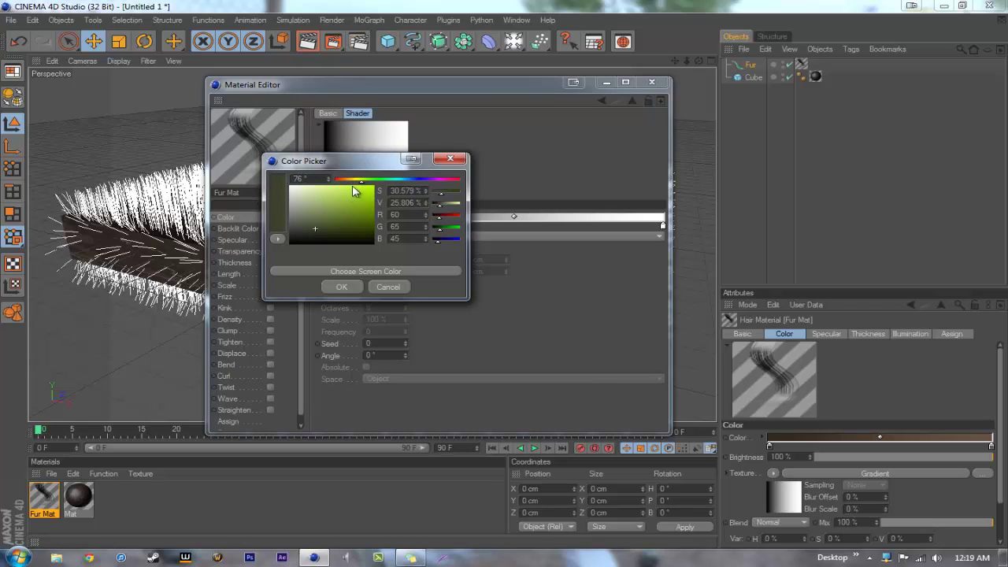
drag(362, 184, 367, 183)
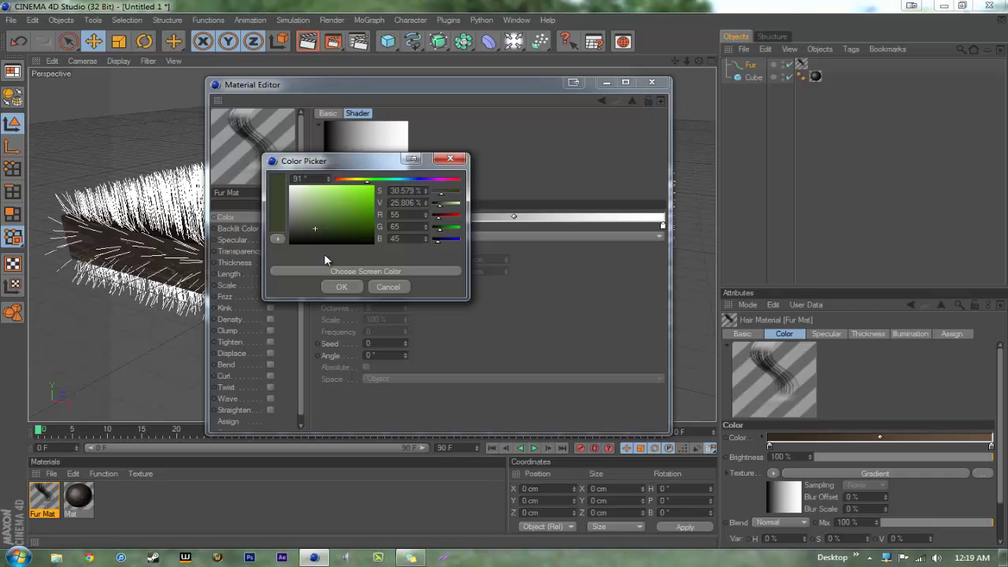
click(528, 244)
Step: Set the gradient's white end to dark olive green as well
double_click(662, 226)
click(655, 183)
mouse_move(655, 183)
mouse_down()
mouse_move(675, 186)
mouse_move(662, 185)
mouse_move(631, 226)
mouse_up()
click(627, 284)
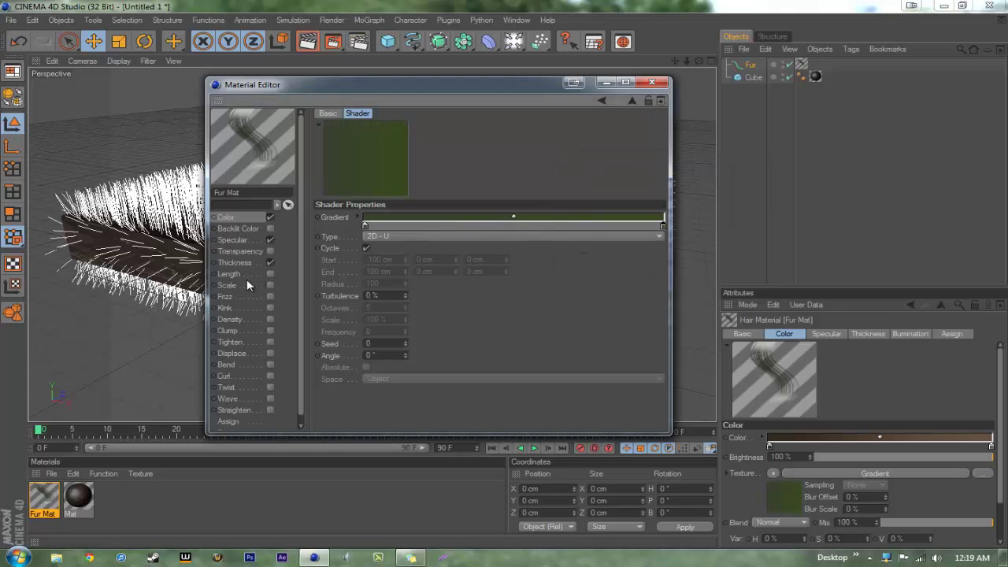
Step: Enable Kink and Length on Fur Mat with 75% length variation, then review Frizz and Thickness
click(270, 307)
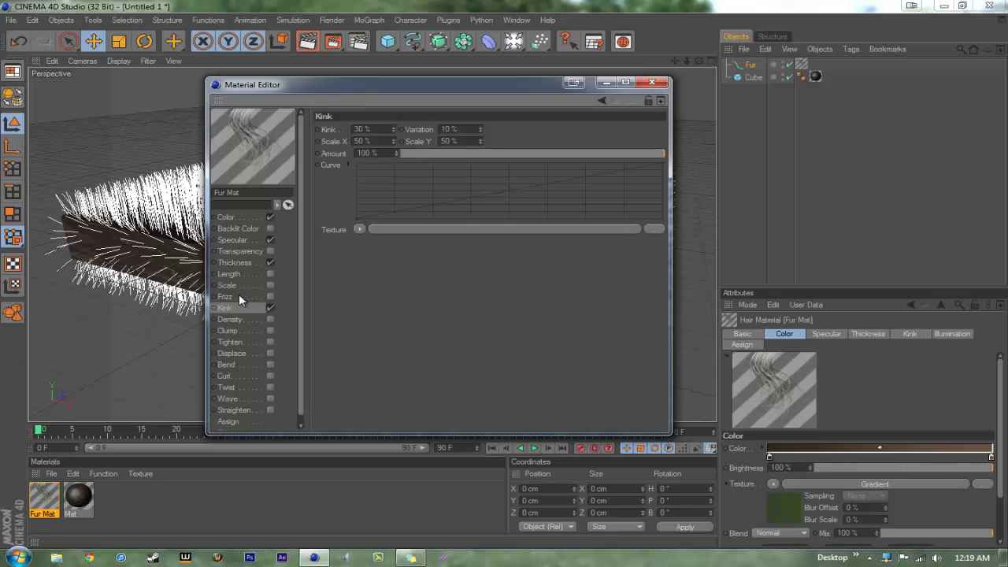
click(270, 273)
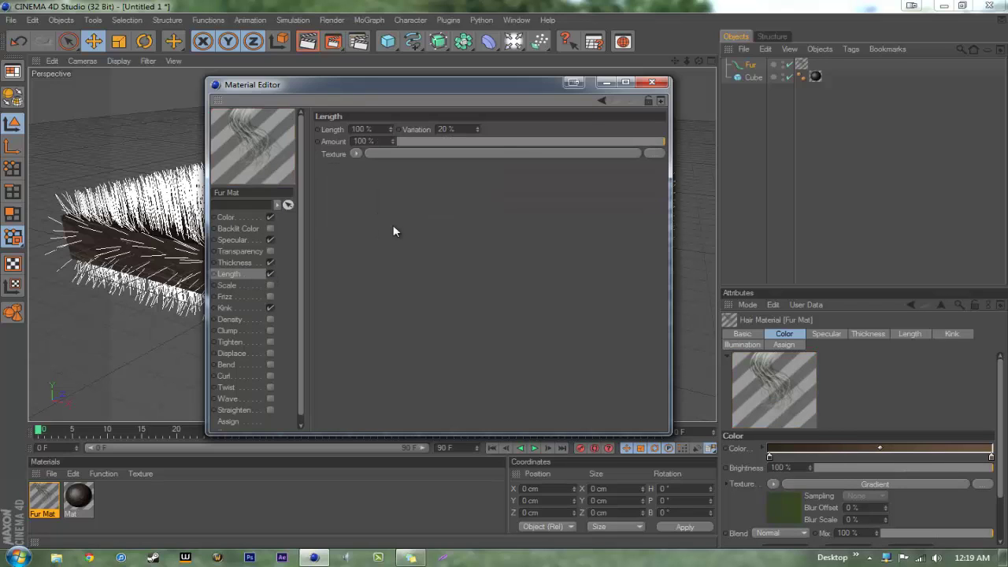
drag(478, 129, 478, 118)
text(75)
key(Return)
click(250, 296)
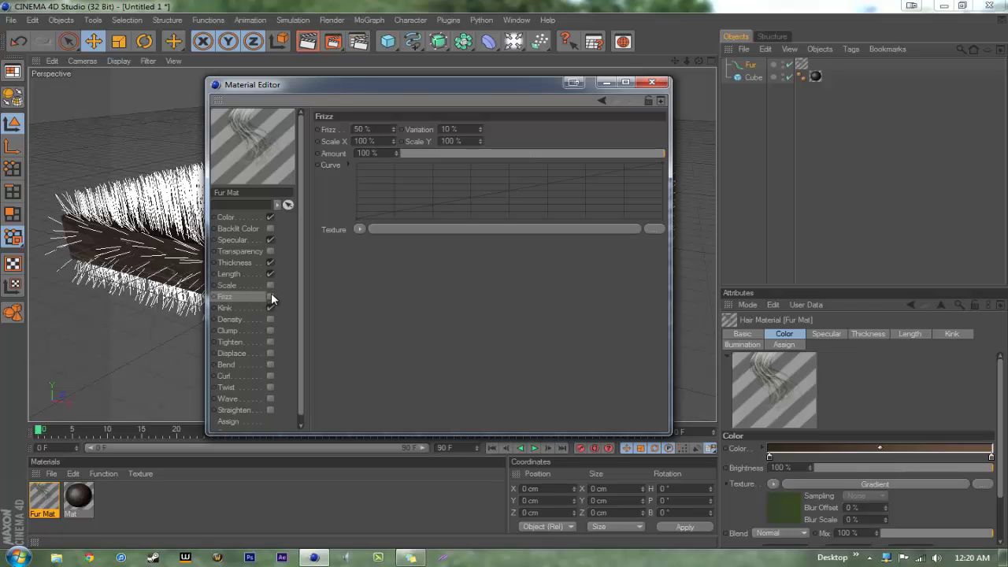
click(234, 263)
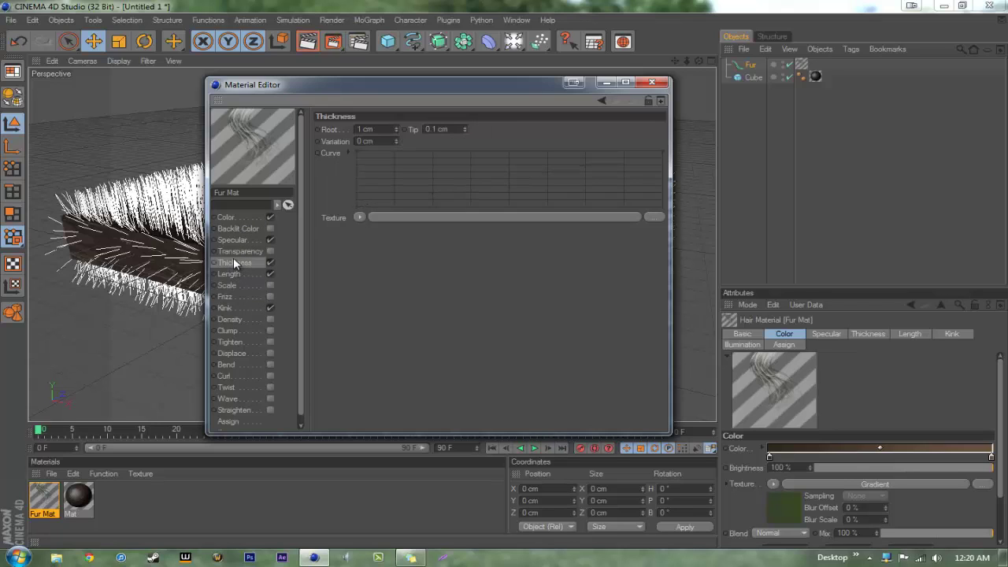